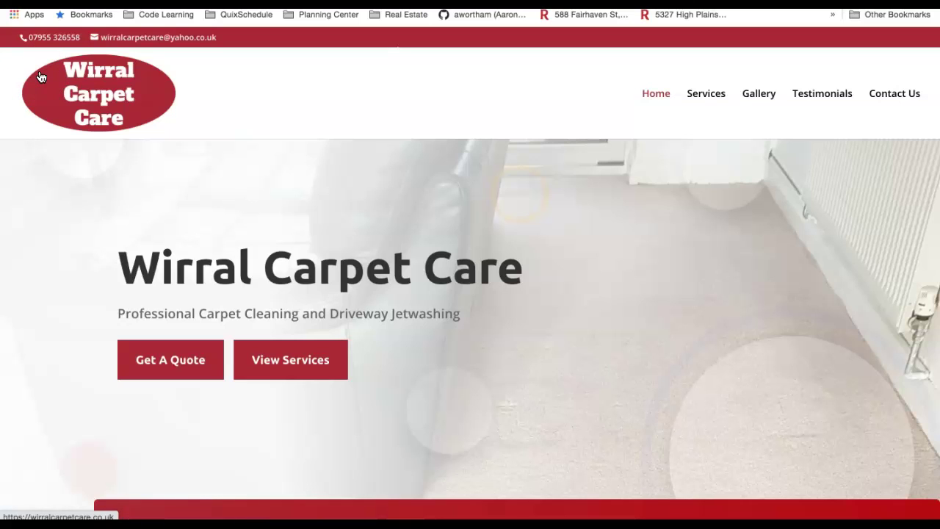
Review the Wirral Carpet Care home page from the hero banner through the services list to the footer and back
{"action": "scroll", "coordinate": [485, 244], "scroll_direction": "down", "scroll_amount": 3}
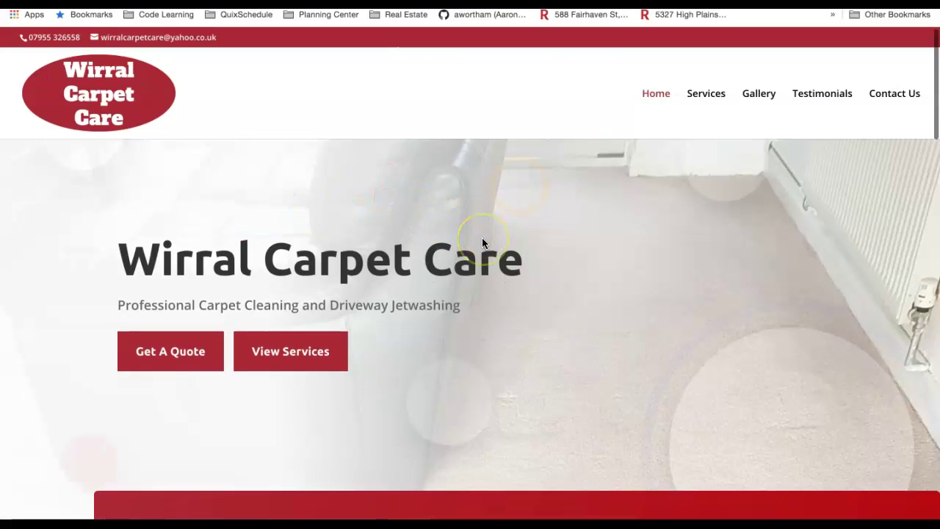
{"action": "scroll", "coordinate": [482, 243], "scroll_direction": "down", "scroll_amount": 3}
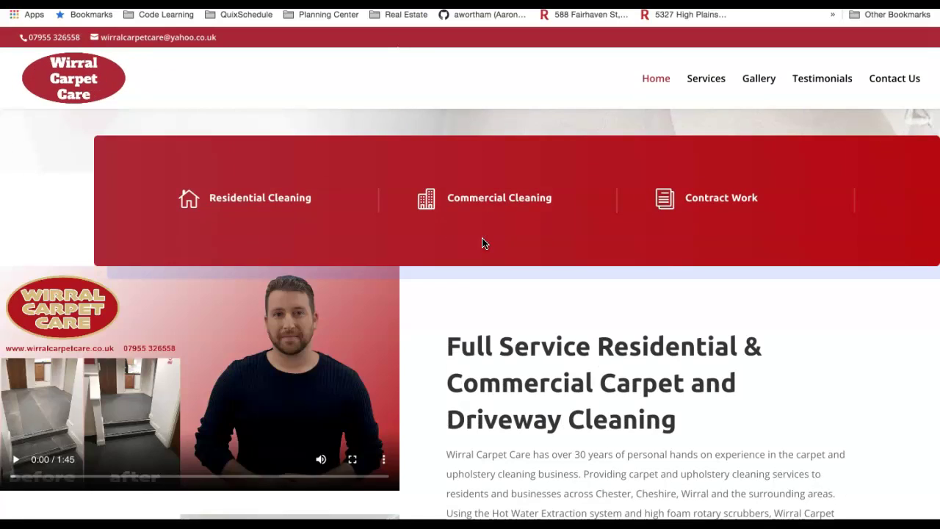
{"action": "scroll", "coordinate": [482, 243], "scroll_direction": "down", "scroll_amount": 5}
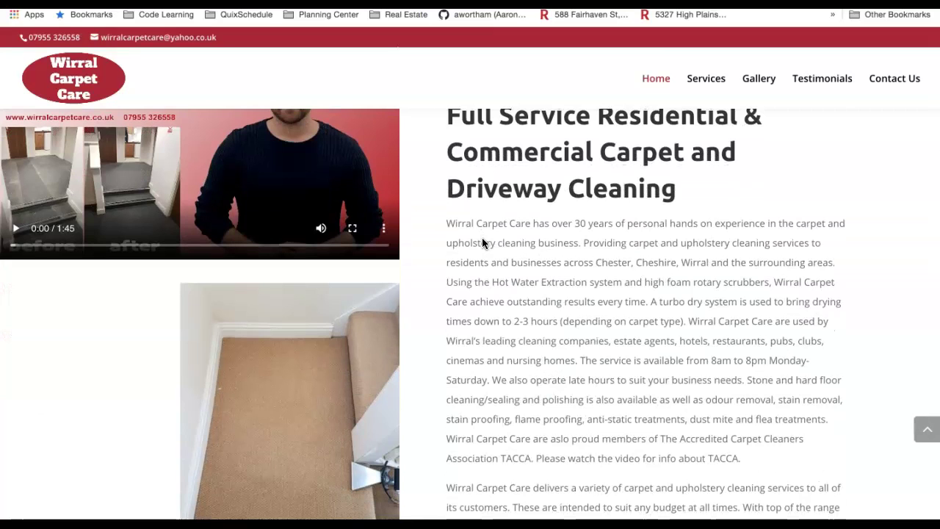
{"action": "scroll", "coordinate": [482, 238], "scroll_direction": "down", "scroll_amount": 5}
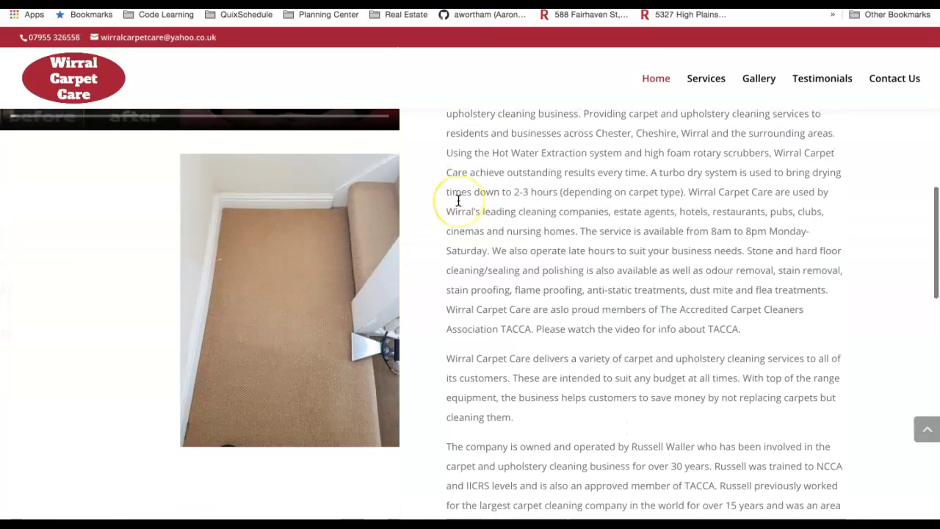
{"action": "scroll", "coordinate": [458, 199], "scroll_direction": "down", "scroll_amount": 12}
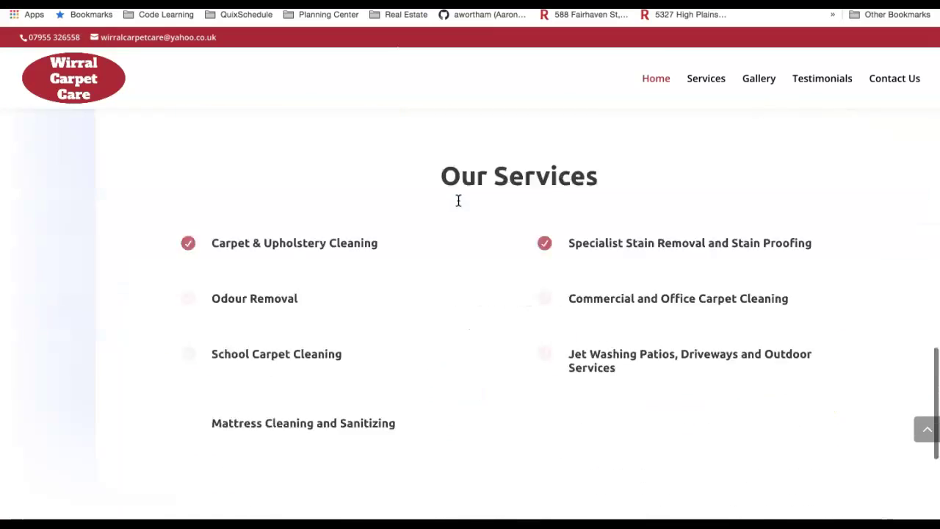
{"action": "scroll", "coordinate": [458, 200], "scroll_direction": "down", "scroll_amount": 2}
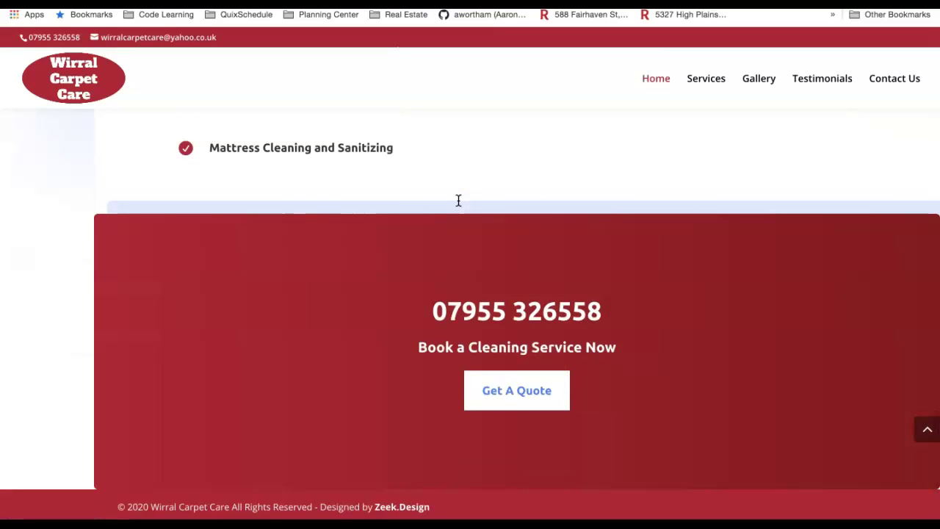
{"action": "scroll", "coordinate": [458, 199], "scroll_direction": "up", "scroll_amount": 18}
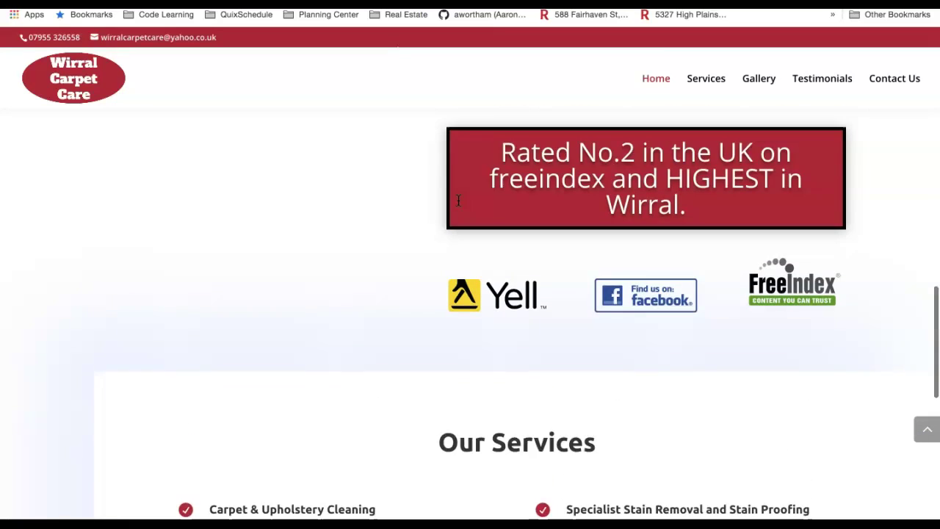
{"action": "scroll", "coordinate": [458, 200], "scroll_direction": "up", "scroll_amount": 1}
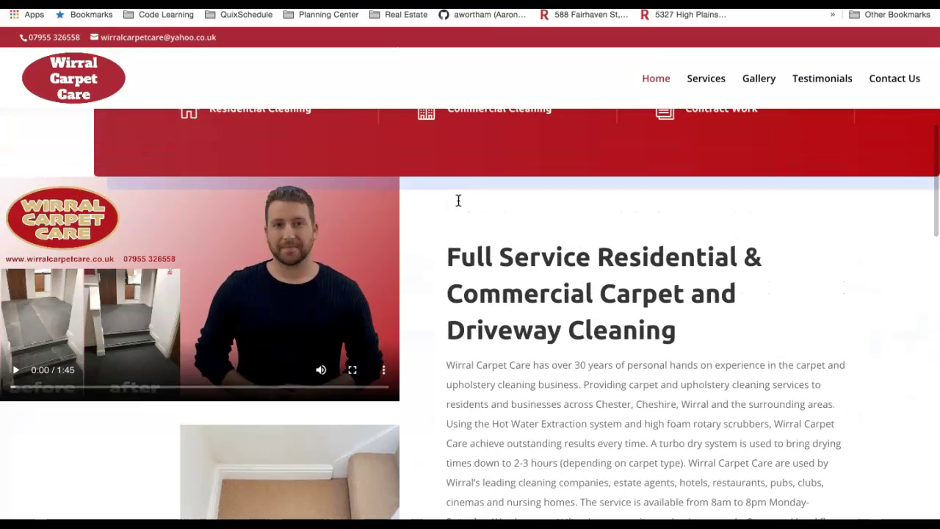
{"action": "scroll", "coordinate": [458, 200], "scroll_direction": "up", "scroll_amount": 4}
{"action": "scroll", "coordinate": [458, 199], "scroll_direction": "up", "scroll_amount": 3}
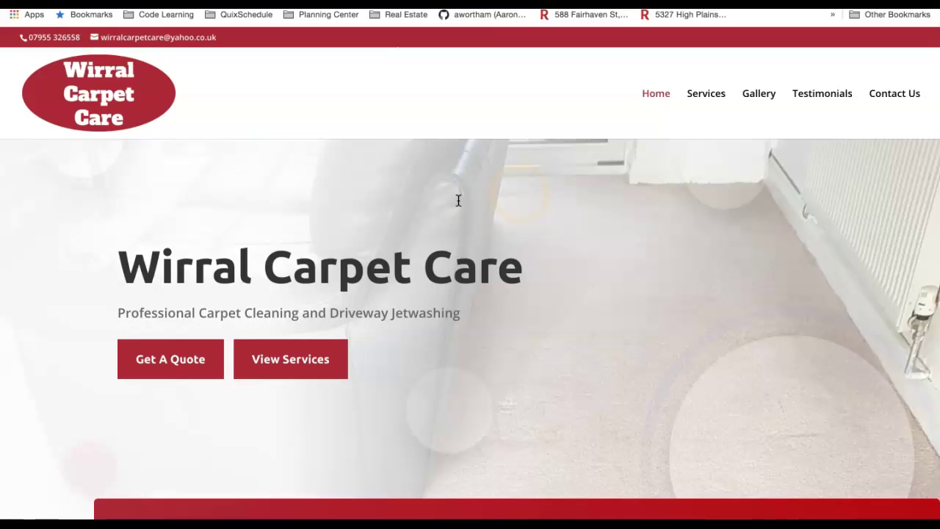
Examine the home page's written content about the company, its cleaning services and its background
{"action": "scroll", "coordinate": [448, 393], "scroll_direction": "down", "scroll_amount": 10}
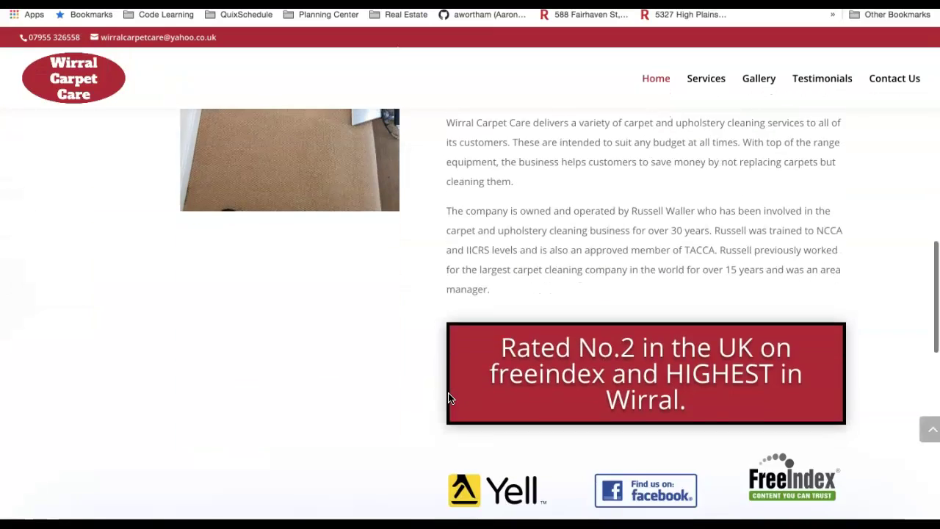
{"action": "scroll", "coordinate": [477, 262], "scroll_direction": "up", "scroll_amount": 5}
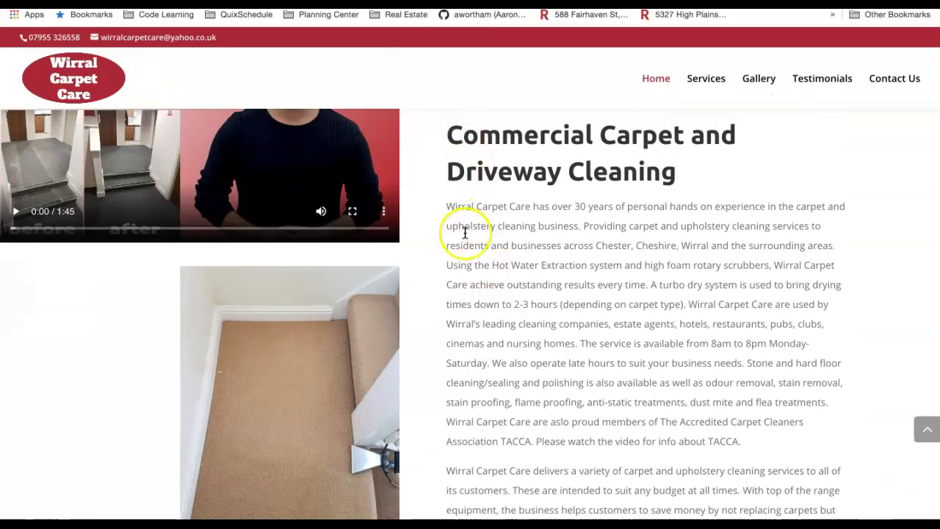
{"action": "scroll", "coordinate": [577, 365], "scroll_direction": "down", "scroll_amount": 2}
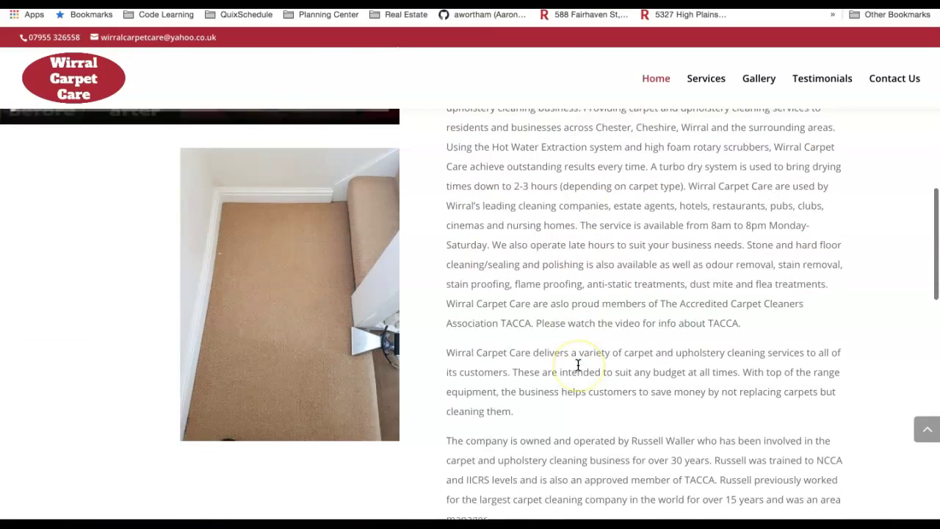
{"action": "scroll", "coordinate": [577, 364], "scroll_direction": "down", "scroll_amount": 1}
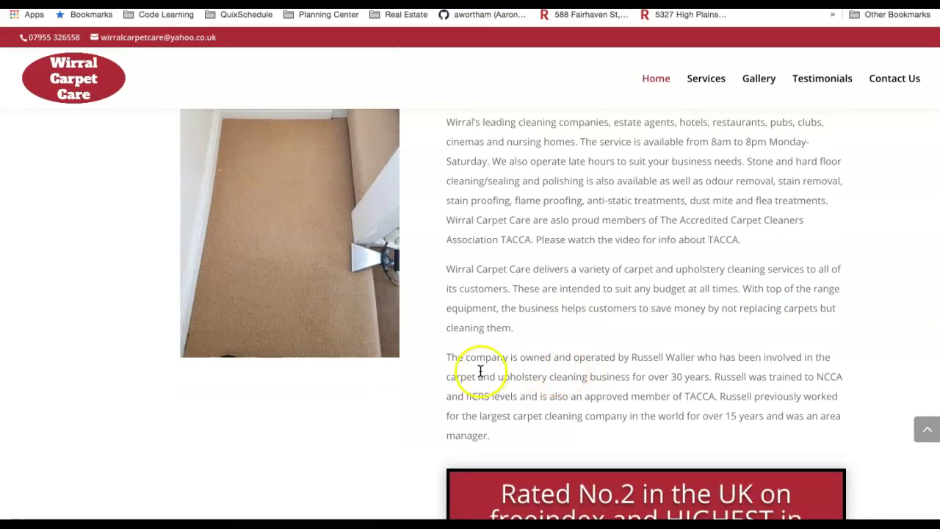
{"action": "scroll", "coordinate": [453, 394], "scroll_direction": "up", "scroll_amount": 10}
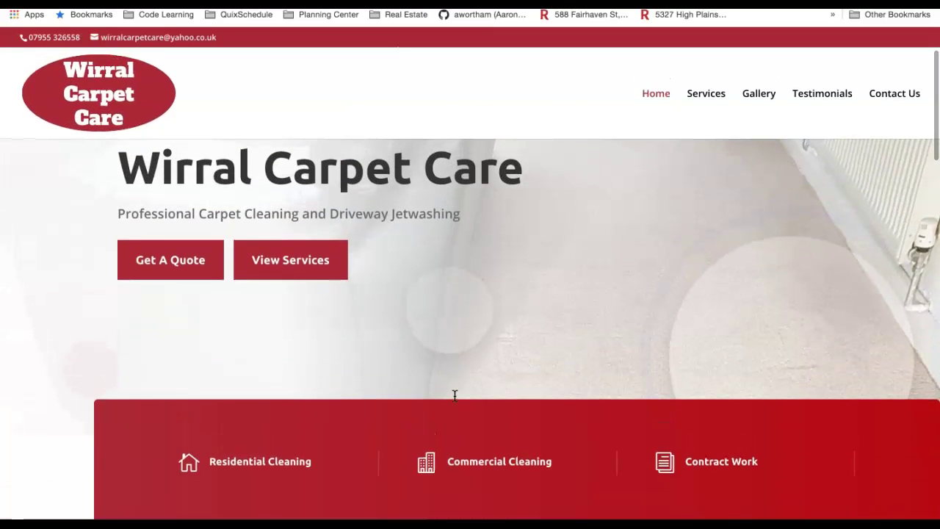
{"action": "scroll", "coordinate": [454, 394], "scroll_direction": "up", "scroll_amount": 2}
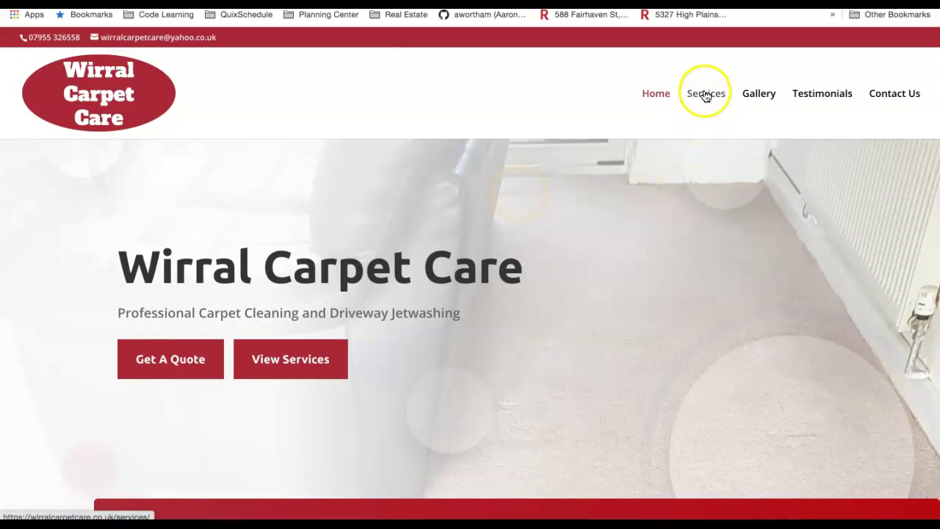
Open the website's Services page and review its list of offered cleaning services
{"action": "left_click", "coordinate": [705, 96]}
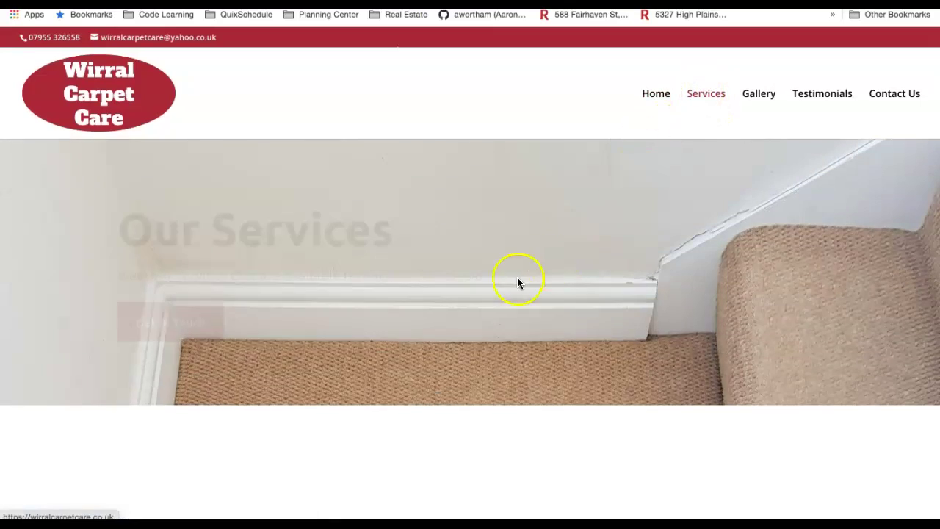
{"action": "scroll", "coordinate": [514, 279], "scroll_direction": "down", "scroll_amount": 4}
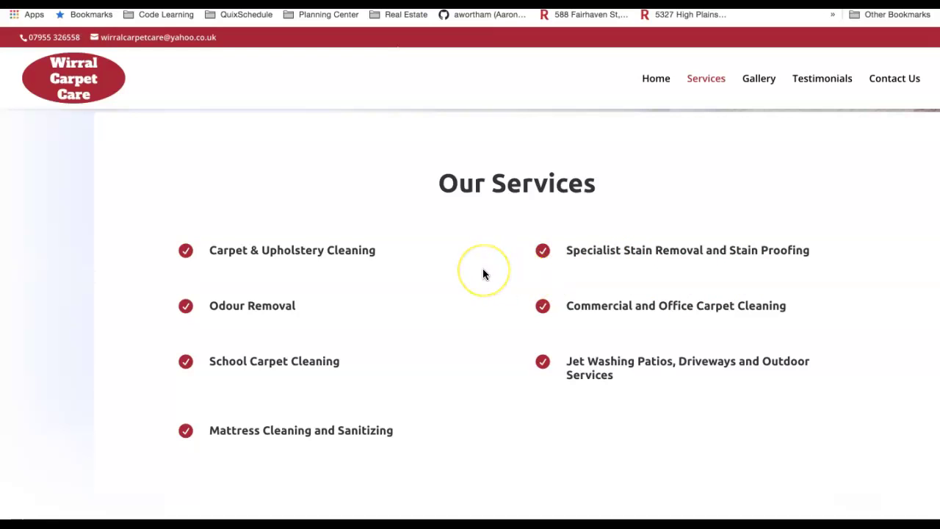
{"action": "scroll", "coordinate": [483, 274], "scroll_direction": "down", "scroll_amount": 1}
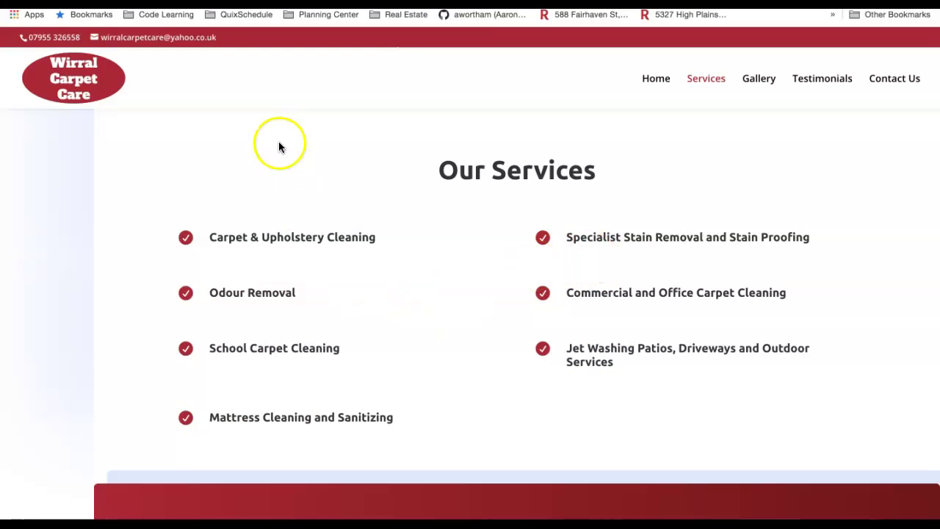
Switch to the Ahrefs Site Explorer overview for wirralcarpetcare.co.uk and examine its backlinks and referring domains
{"action": "key", "text": "ctrl+Tab"}
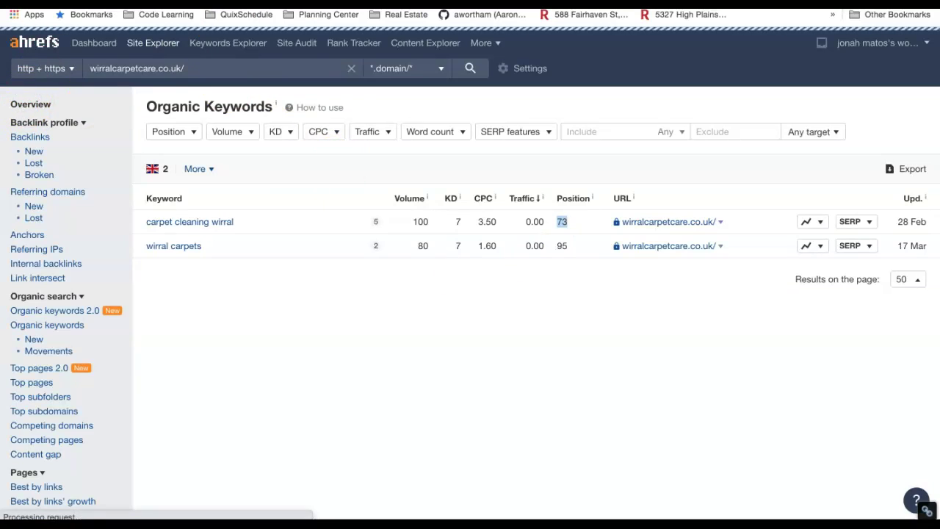
{"action": "key", "text": "ctrl+Tab"}
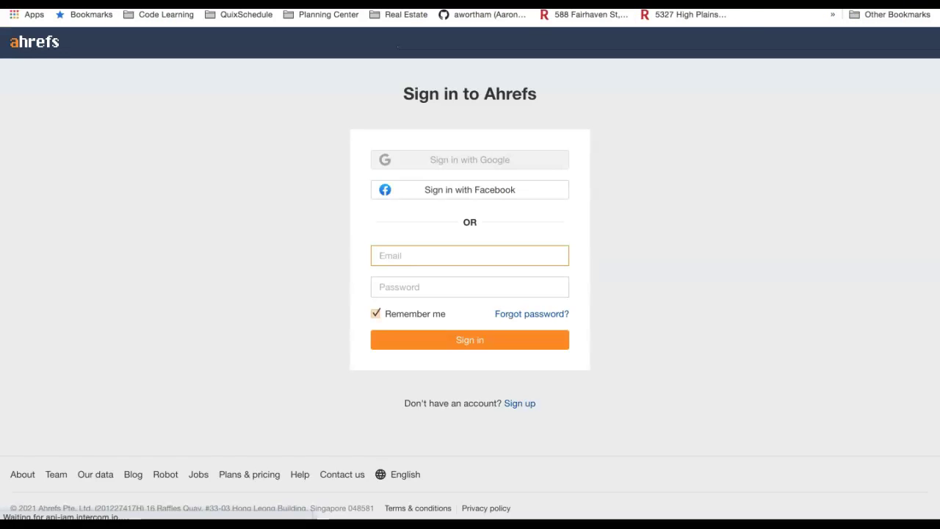
{"action": "key", "text": "super+backslash"}
{"action": "left_click", "coordinate": [591, 29]}
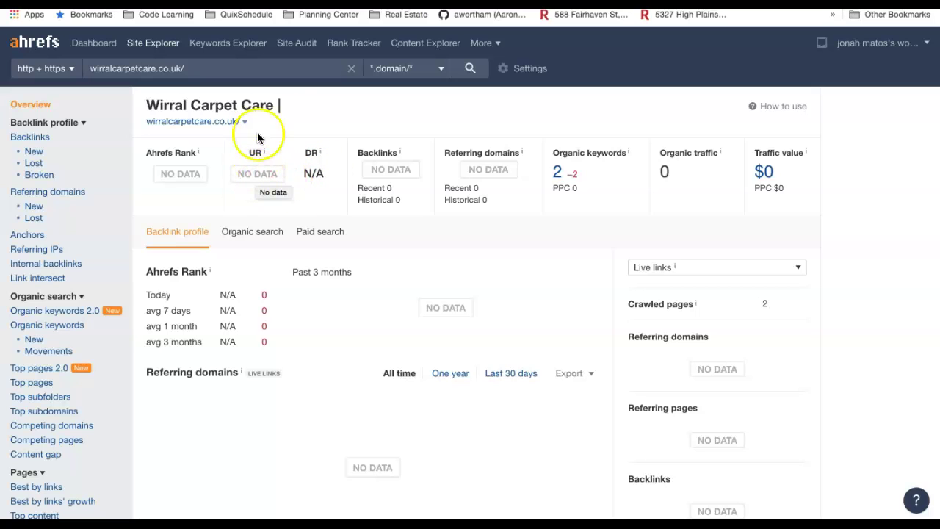
{"action": "left_click_drag", "start_coordinate": [357, 153], "coordinate": [504, 174]}
{"action": "left_click", "coordinate": [504, 183]}
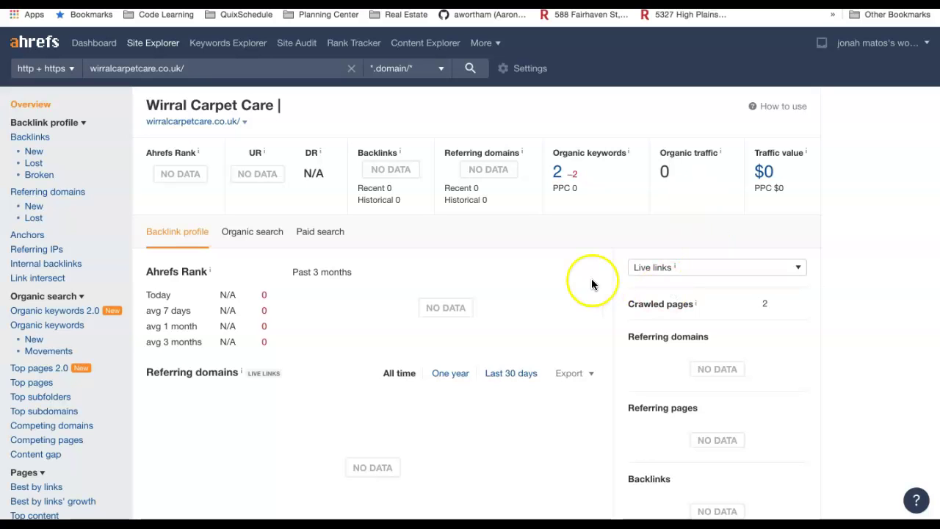
Open the site's organic keywords report and check the ranking position for "carpet cleaning wirral"
{"action": "left_click", "coordinate": [558, 171]}
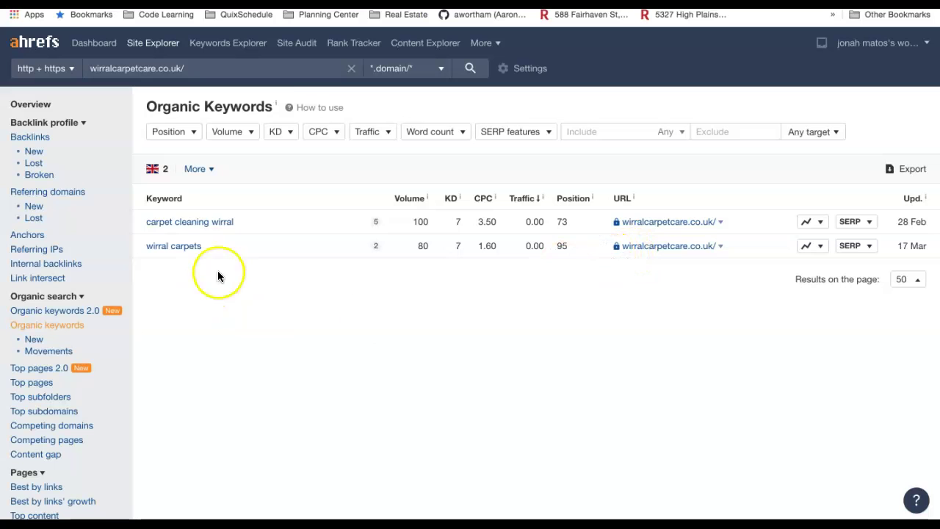
{"action": "left_click", "coordinate": [557, 220]}
{"action": "left_click_drag", "start_coordinate": [569, 226], "coordinate": [570, 228]}
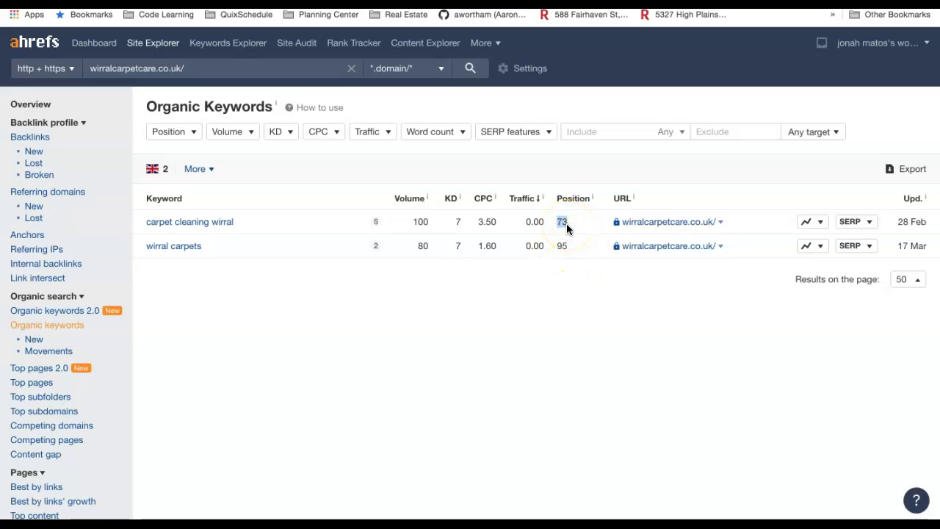
{"action": "left_click", "coordinate": [560, 258]}
{"action": "left_click", "coordinate": [387, 317]}
Switch to the Google results for "carpet cleaning wirral uk" and examine the local businesses listed under the map
{"action": "left_click", "coordinate": [323, 3]}
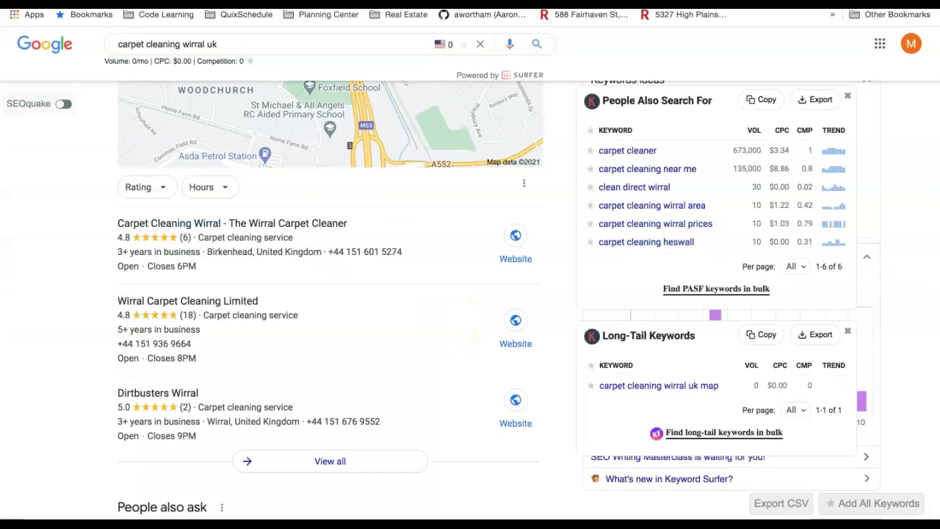
{"action": "scroll", "coordinate": [357, 270], "scroll_direction": "up", "scroll_amount": 1}
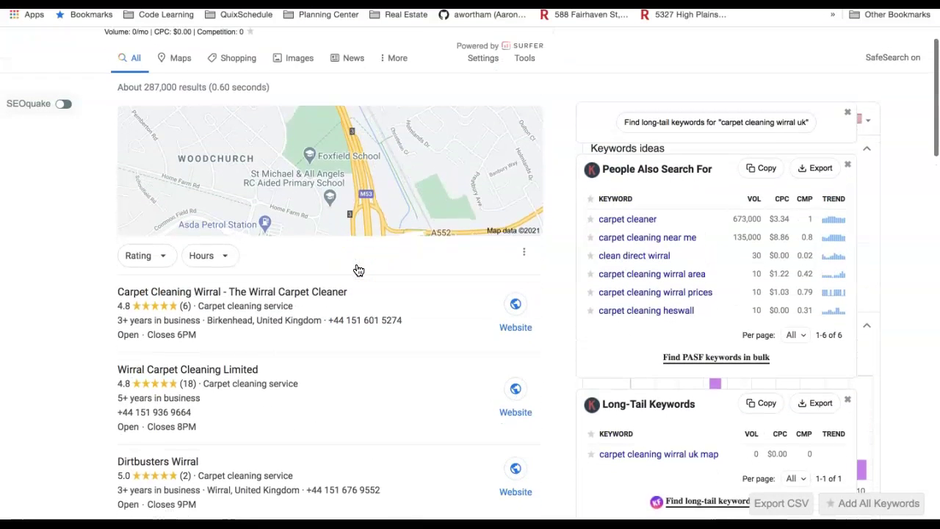
{"action": "scroll", "coordinate": [357, 272], "scroll_direction": "down", "scroll_amount": 1}
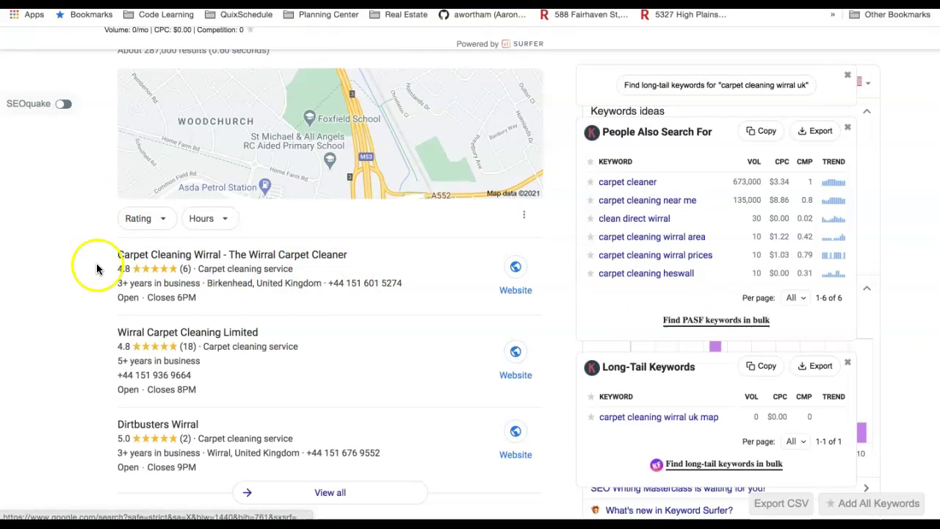
{"action": "scroll", "coordinate": [93, 266], "scroll_direction": "down", "scroll_amount": 1}
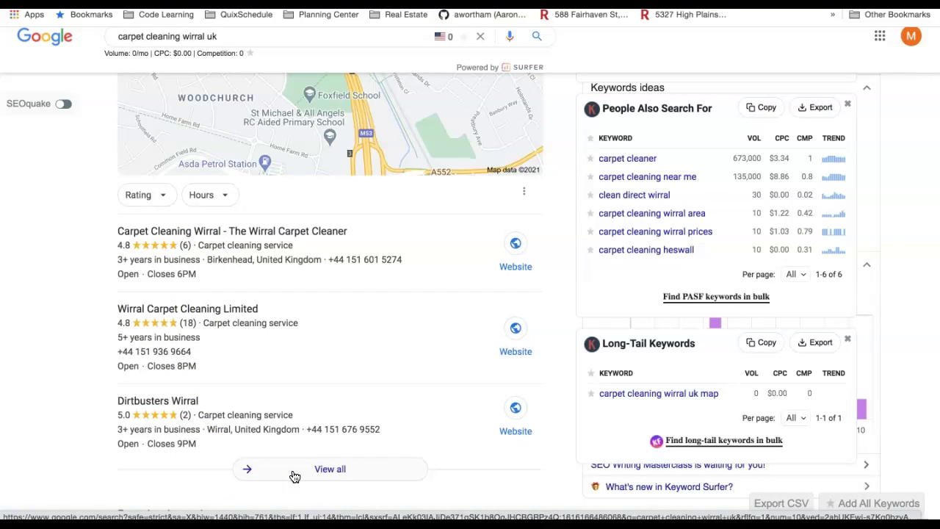
{"action": "scroll", "coordinate": [342, 375], "scroll_direction": "up", "scroll_amount": 1}
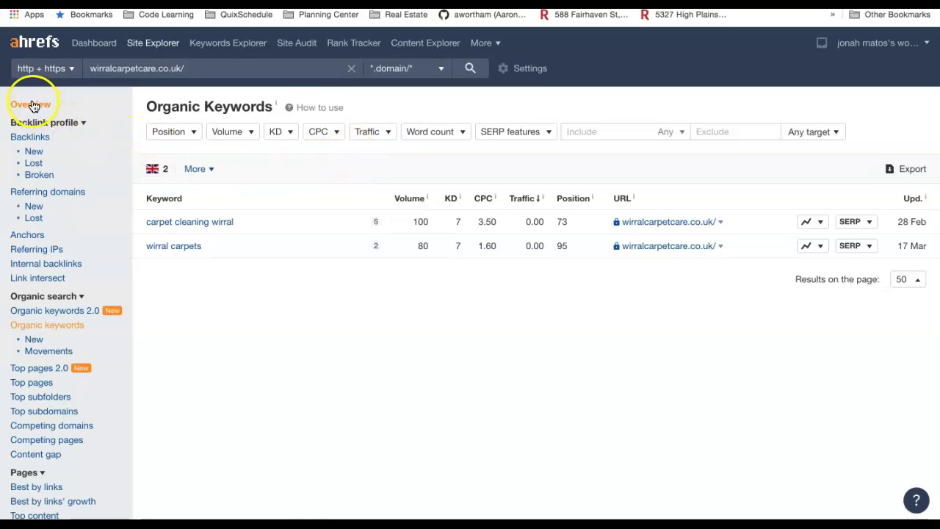
Return to the Ahrefs overview for wirralcarpetcare.co.uk and examine its UR metric and Ahrefs Rank over the past 3 months
{"action": "left_click", "coordinate": [31, 104]}
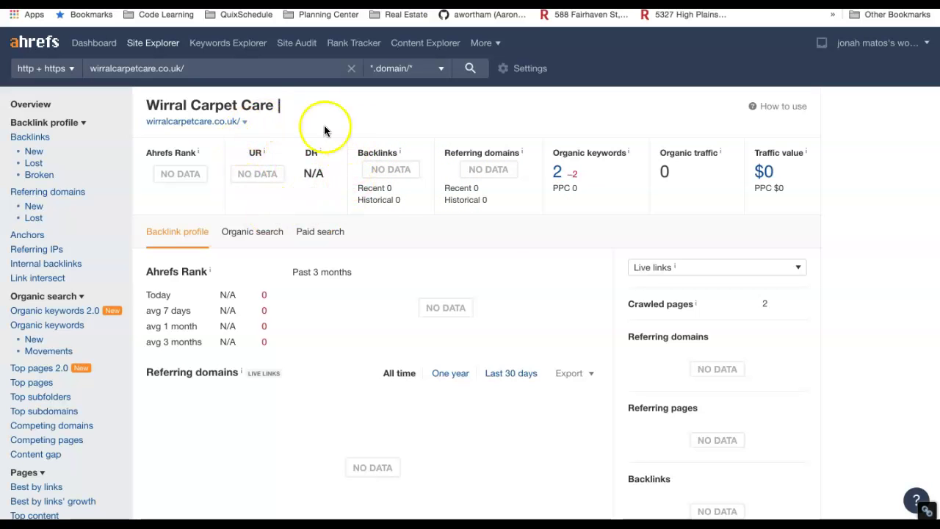
{"action": "mouse_move", "coordinate": [263, 154]}
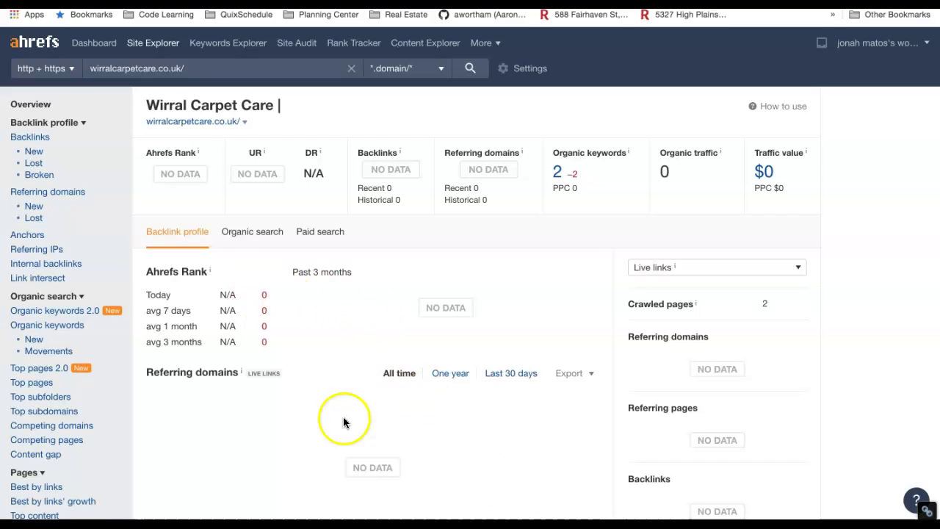
{"action": "left_click_drag", "start_coordinate": [293, 271], "coordinate": [359, 273]}
{"action": "left_click", "coordinate": [348, 298]}
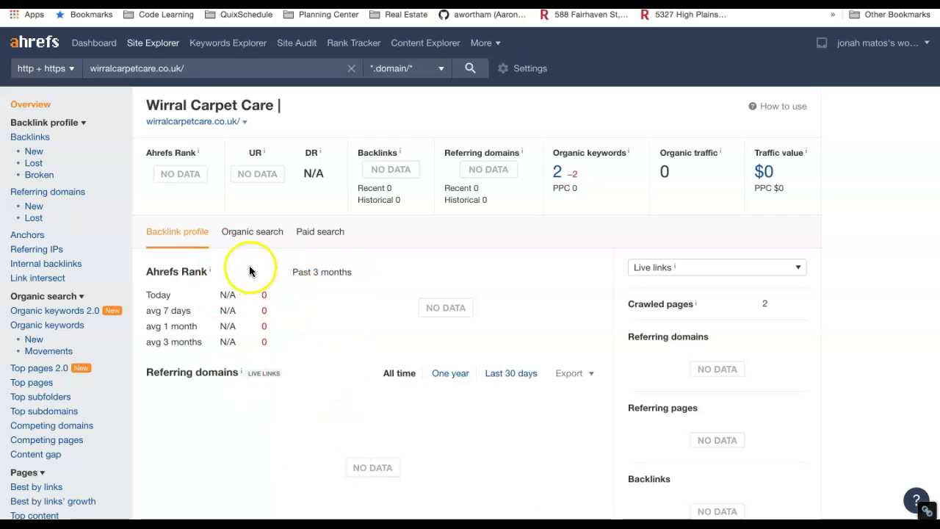